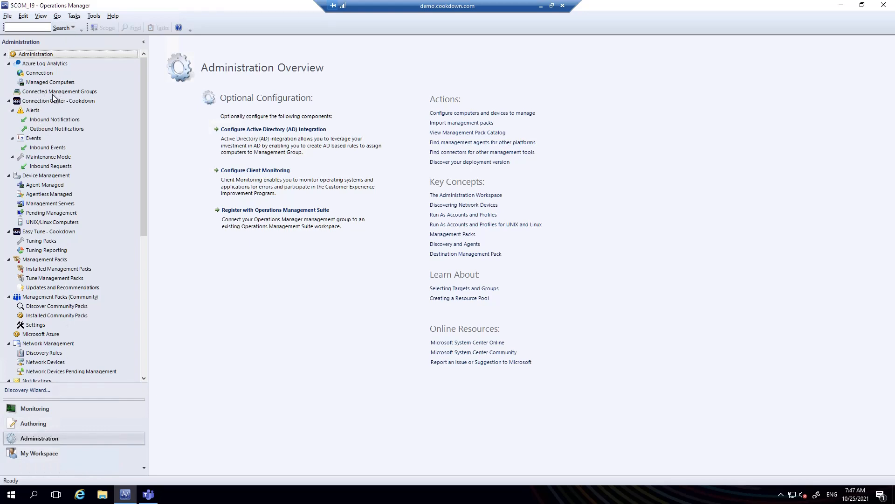
Add a Webhooks connection for inbound alert notifications, name it Prometheus and enable it.
left_click(47, 122)
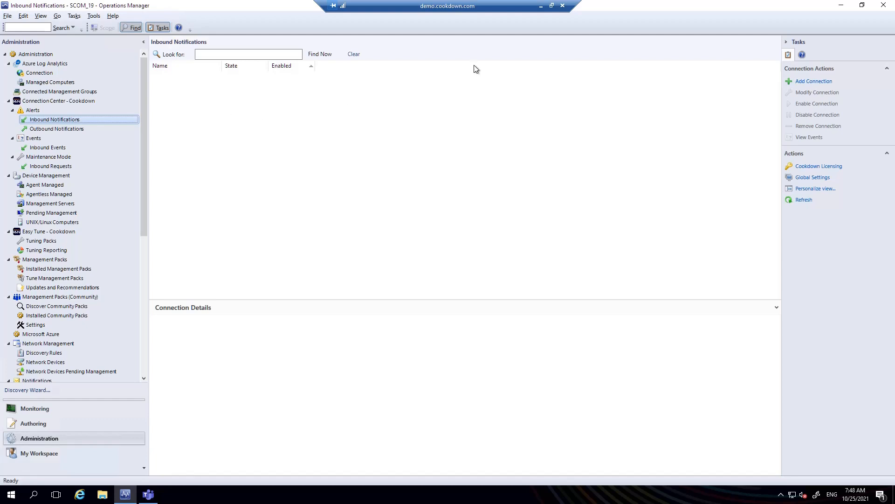
left_click(815, 81)
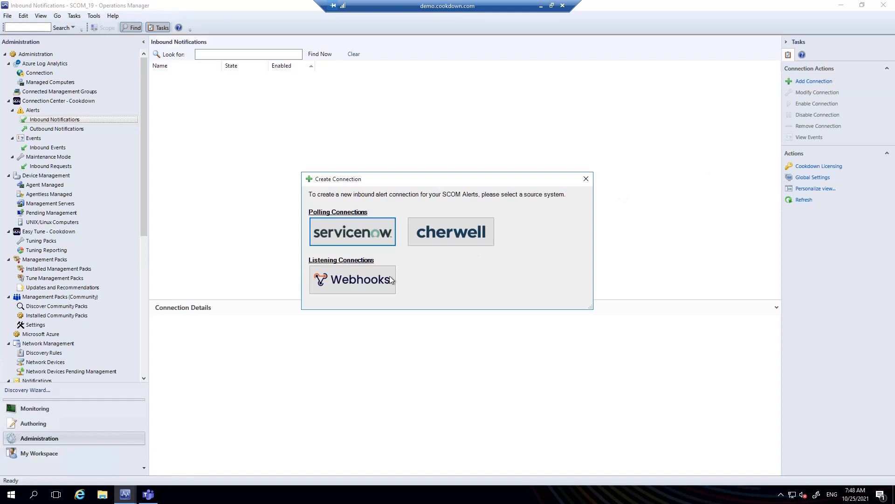
left_click(343, 281)
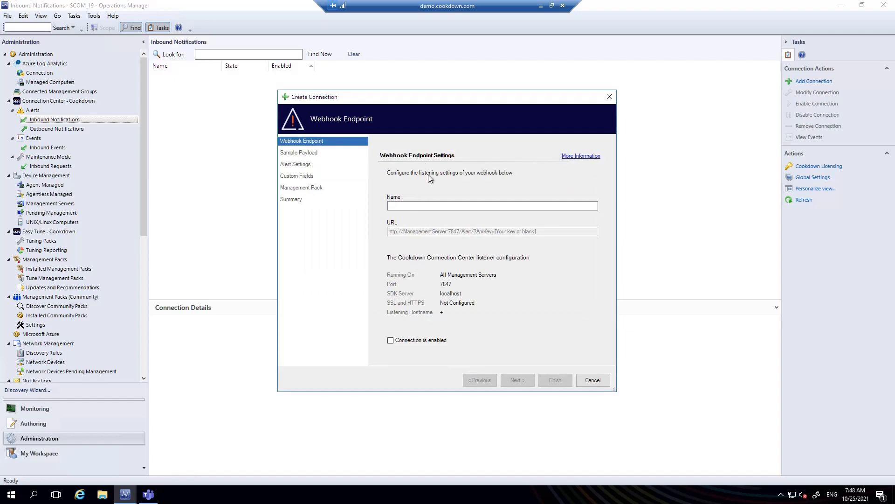
left_click(433, 205)
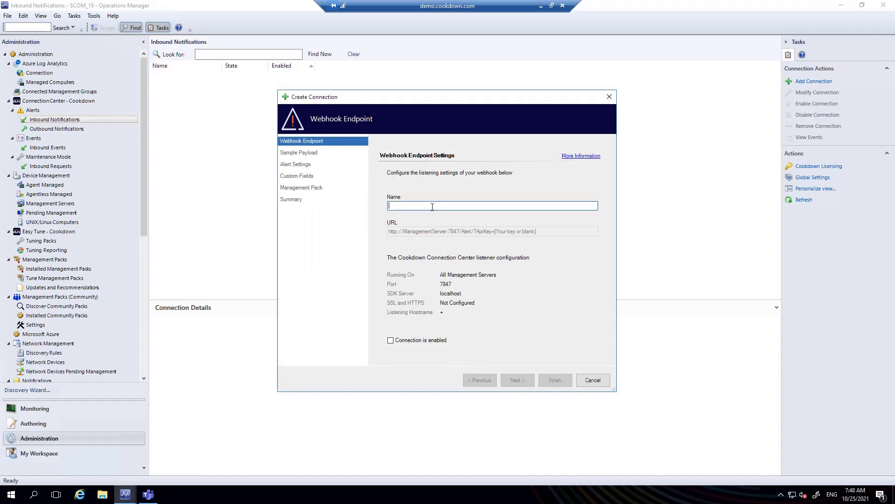
type("Prometheus")
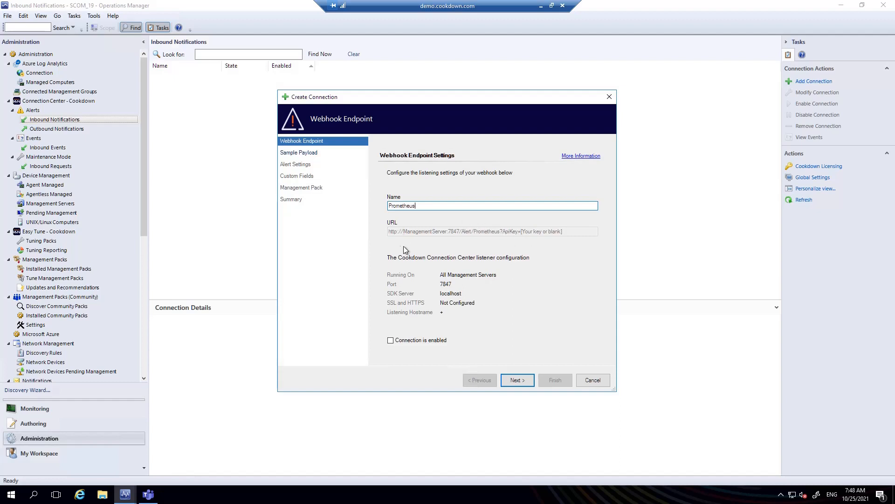
left_click(391, 342)
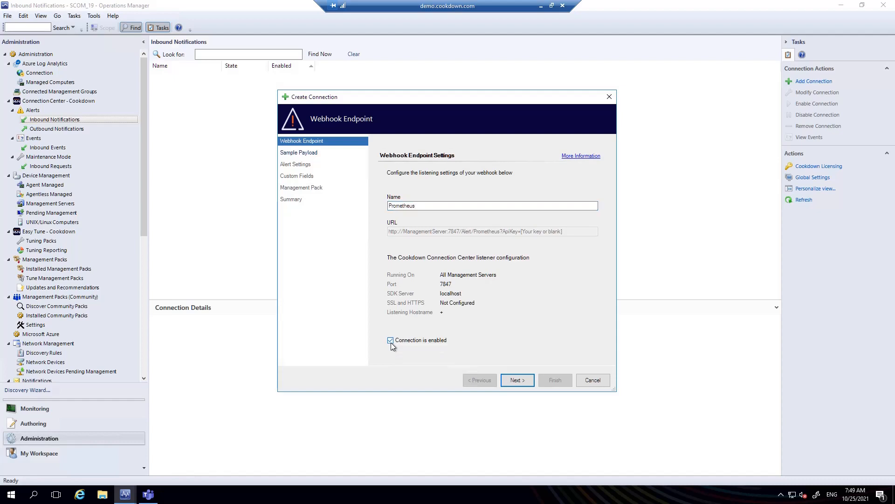
left_click(518, 381)
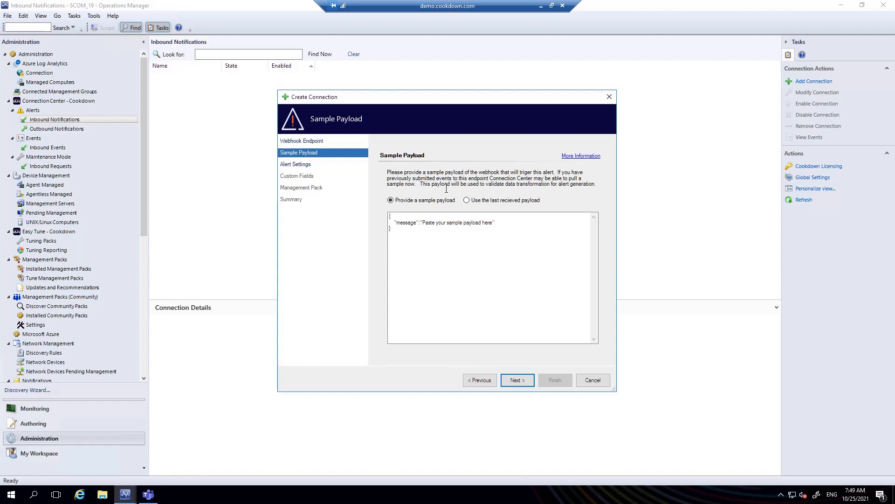
Keep the default sample payload and set the new alert's priority to Medium and severity to Warning.
left_click(448, 225)
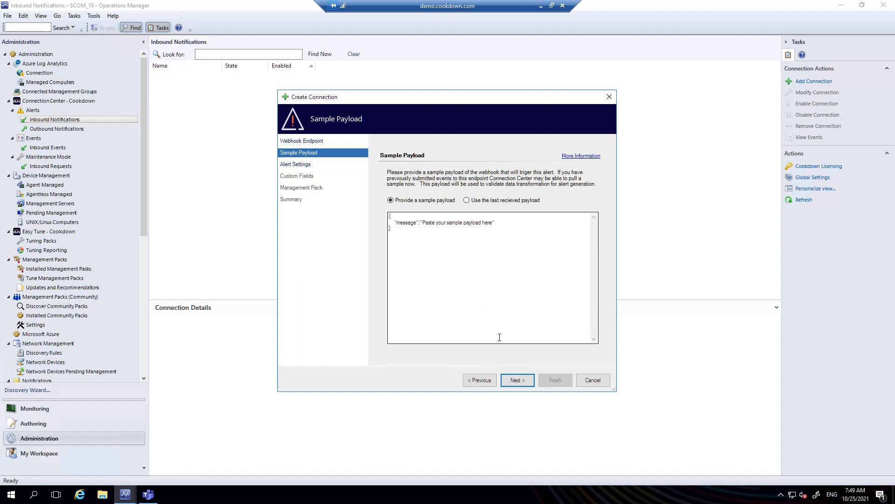
left_click(513, 386)
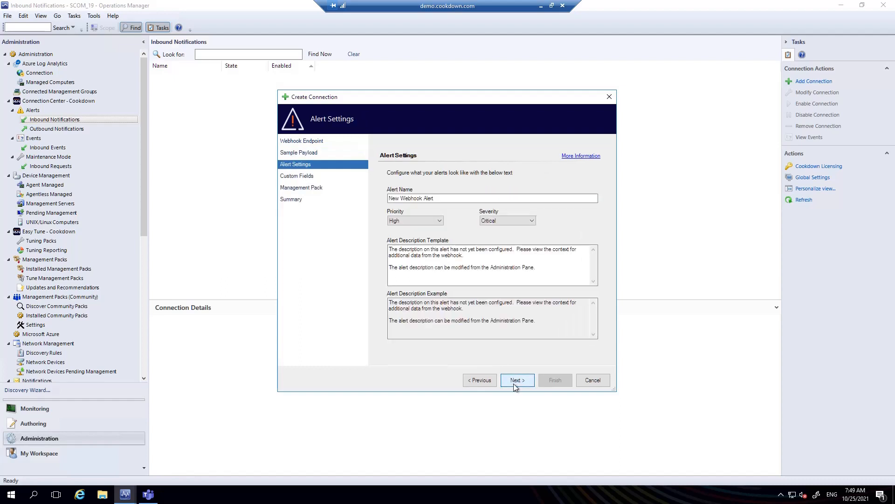
left_click(428, 224)
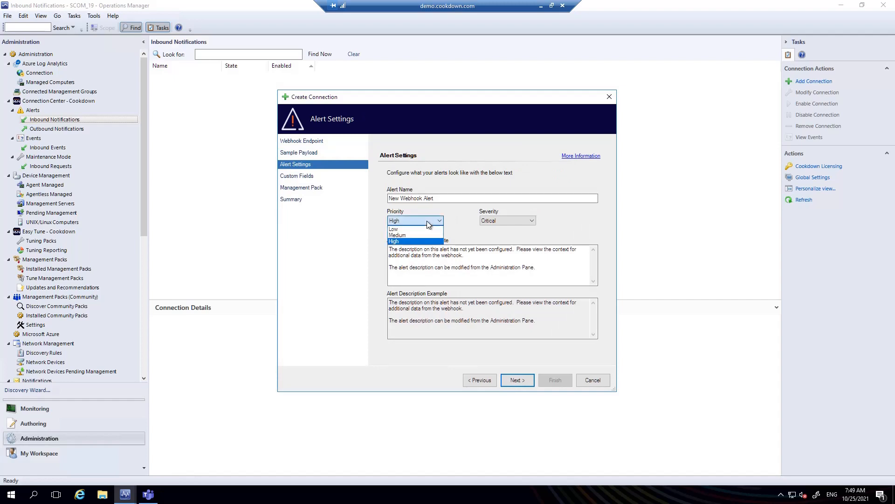
left_click(424, 236)
left_click(493, 221)
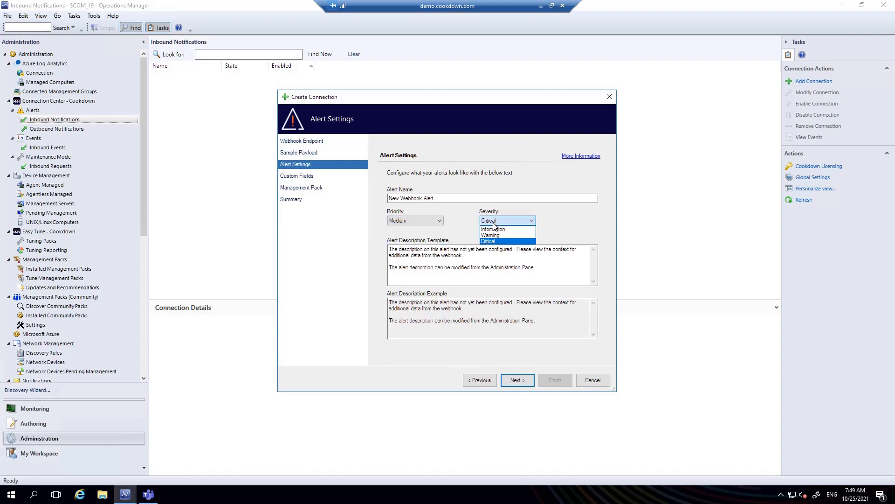
left_click(499, 236)
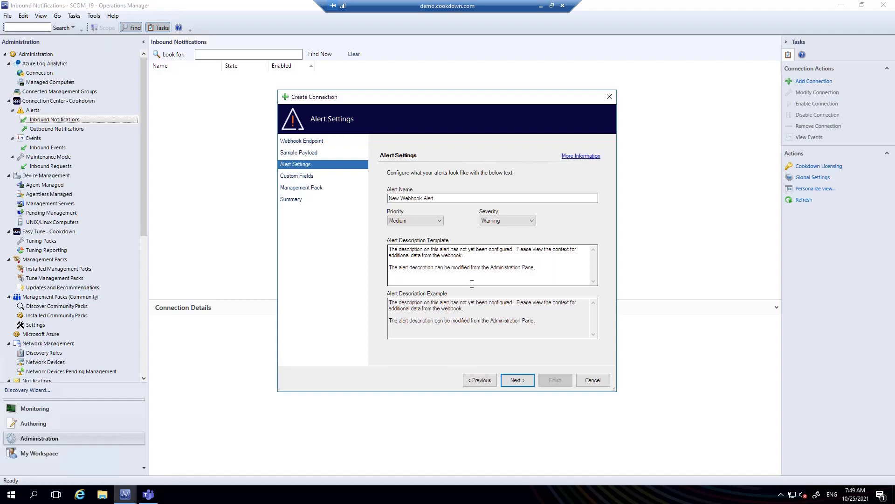
left_click(523, 384)
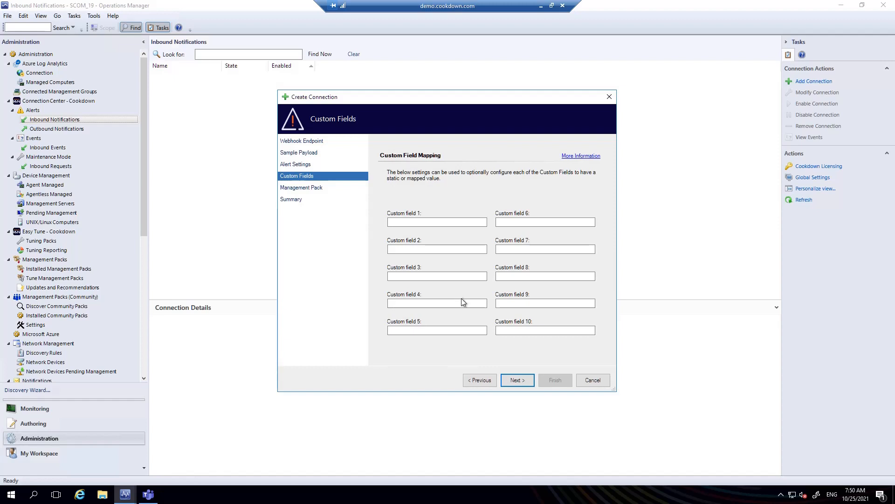
Finish creating the connection with blank custom fields in the Connection Center configuration management pack, and widen the connection list's State column.
left_click(518, 380)
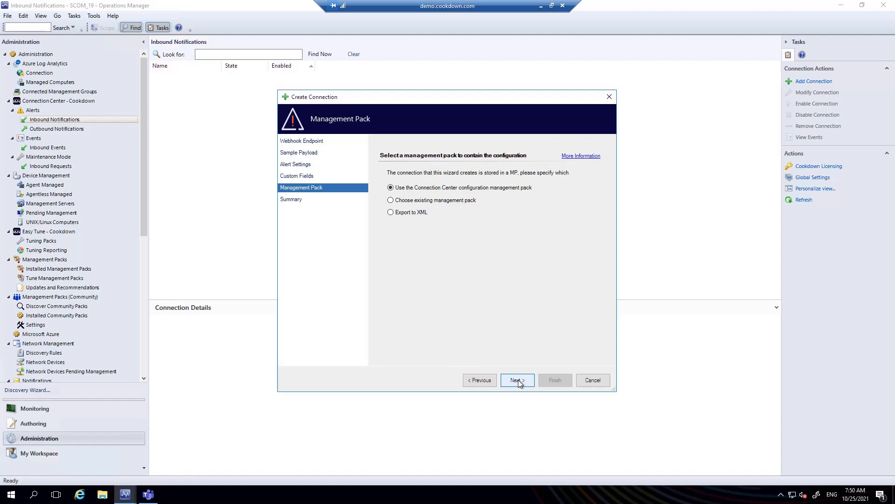
left_click(519, 380)
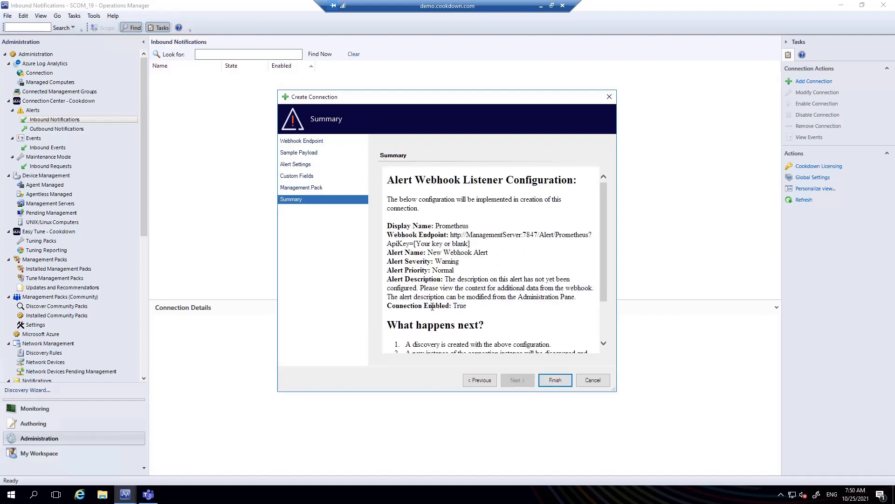
scroll(443, 265, "down", 3)
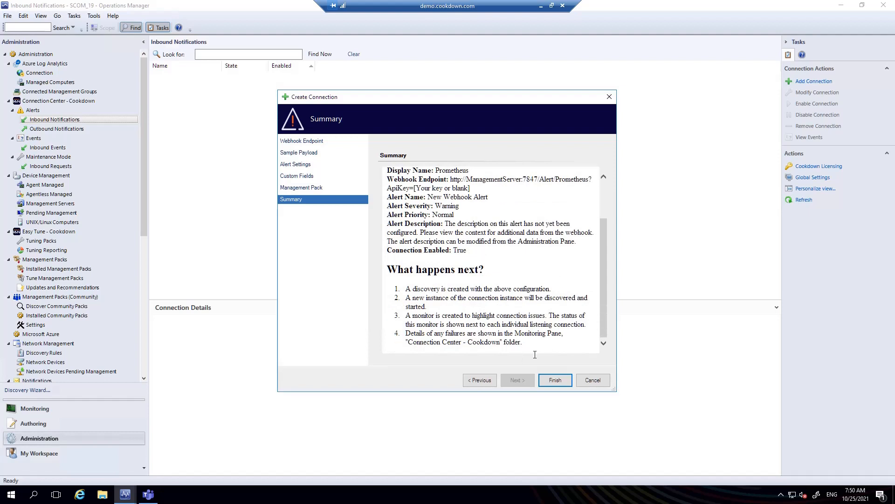
left_click(555, 381)
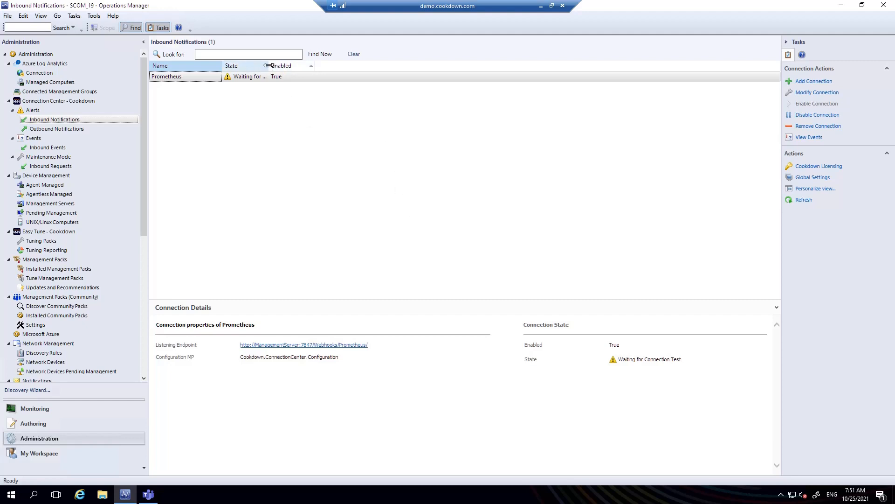
left_click_drag(269, 64, 311, 62)
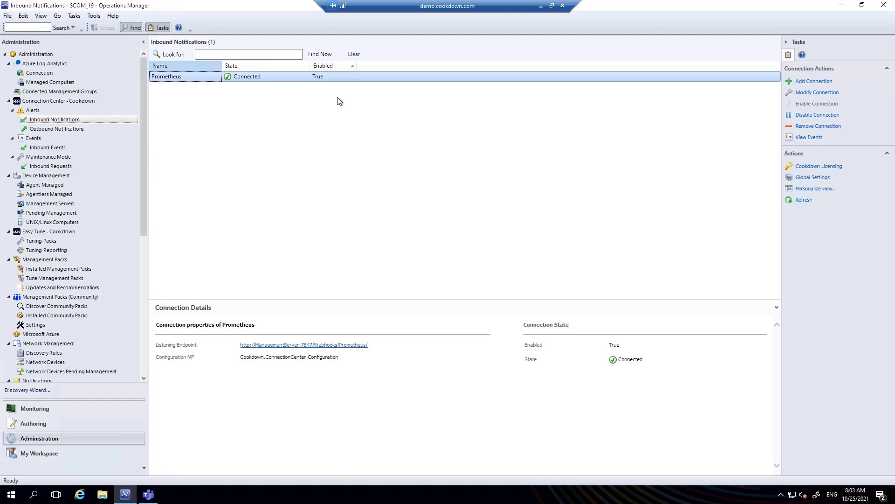
Check the active alerts in Monitoring and view the details of the New Webhook Alert from Prometheus.
left_click(47, 408)
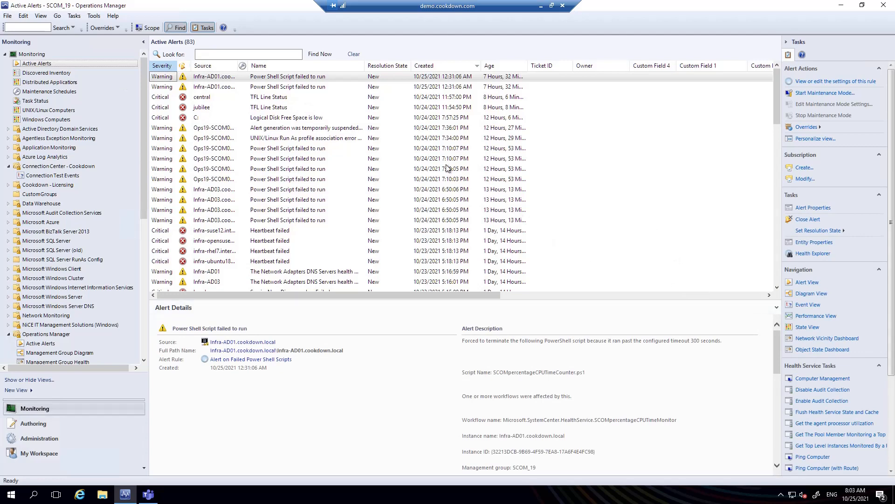
left_click(329, 107)
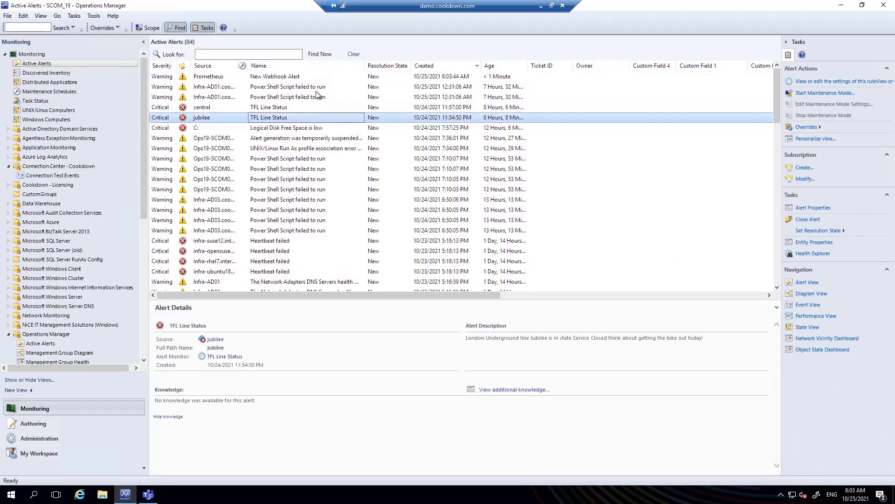
left_click(293, 79)
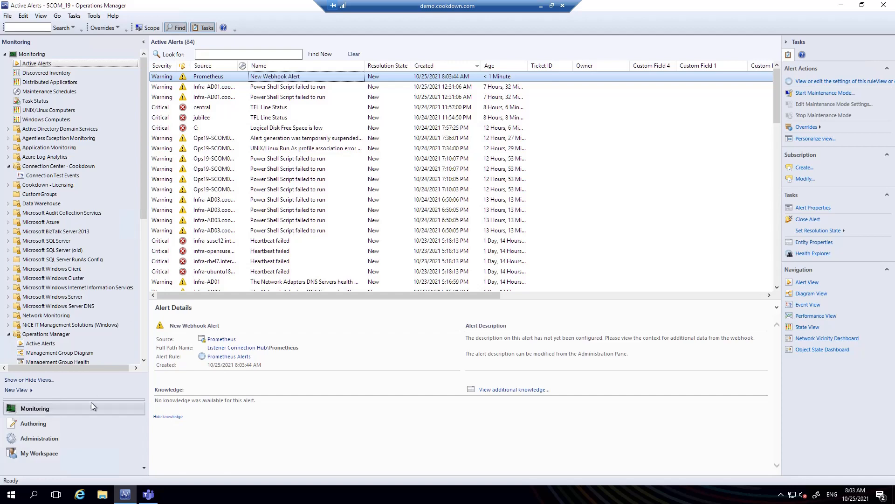
Open the Prometheus inbound connection in Administration for modification and review its last received sample payload.
left_click(42, 438)
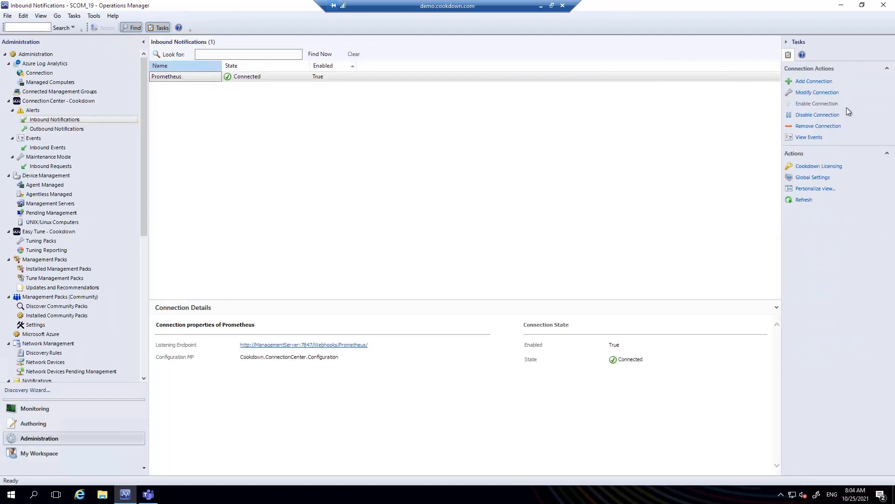
left_click(815, 93)
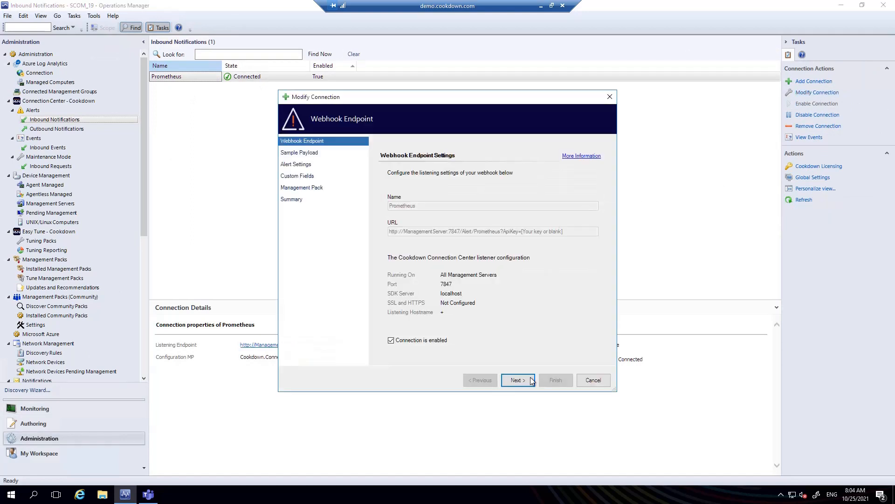
left_click(526, 382)
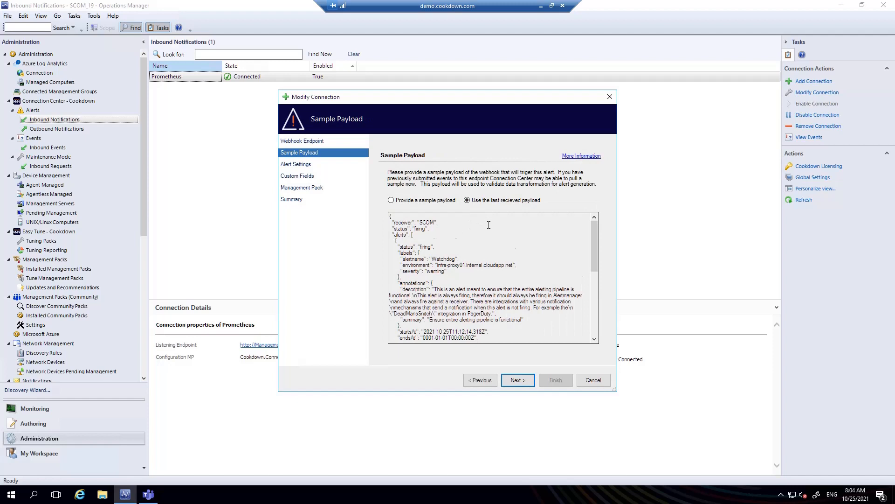
scroll(488, 224, "down", 9)
scroll(498, 235, "down", 2)
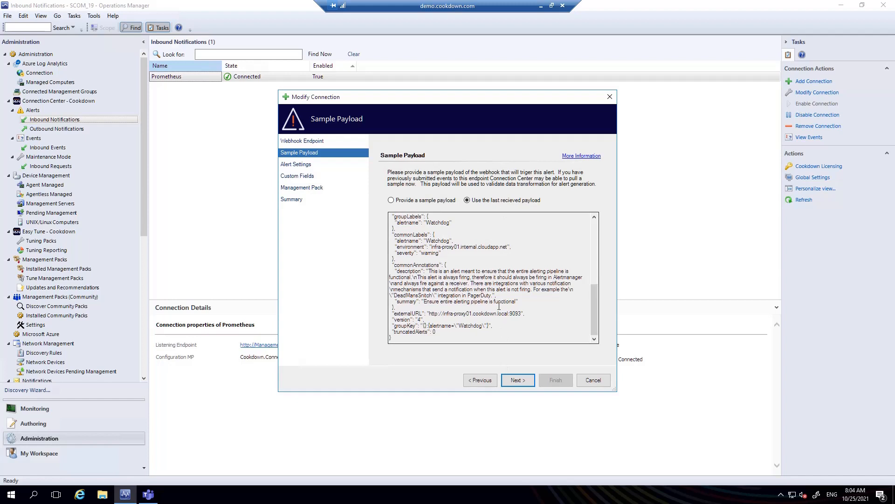
scroll(499, 305, "up", 4)
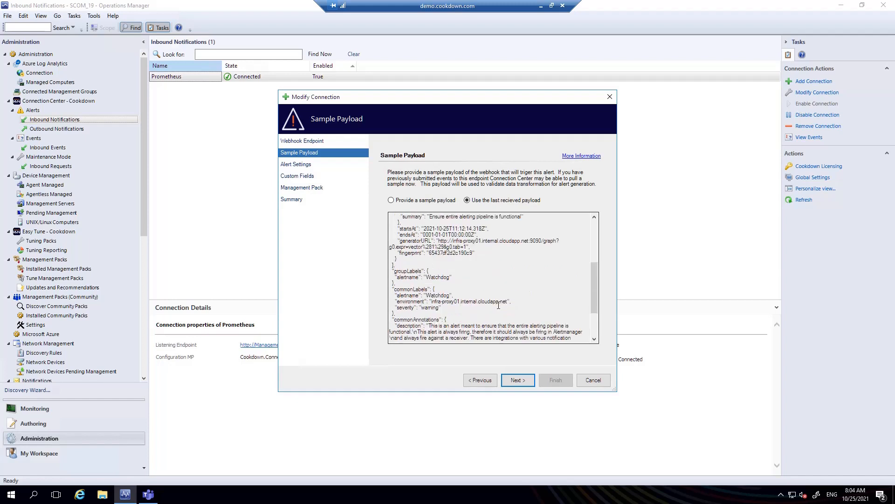
scroll(498, 305, "up", 5)
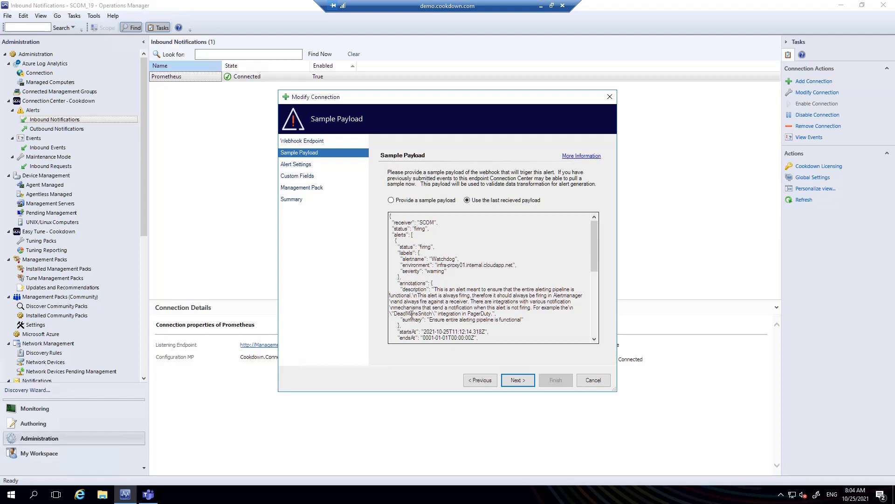
Replace the alert description template with "New alert from Prometheus", a blank line and {{alerts[0].annotations.description}}.
left_click(517, 380)
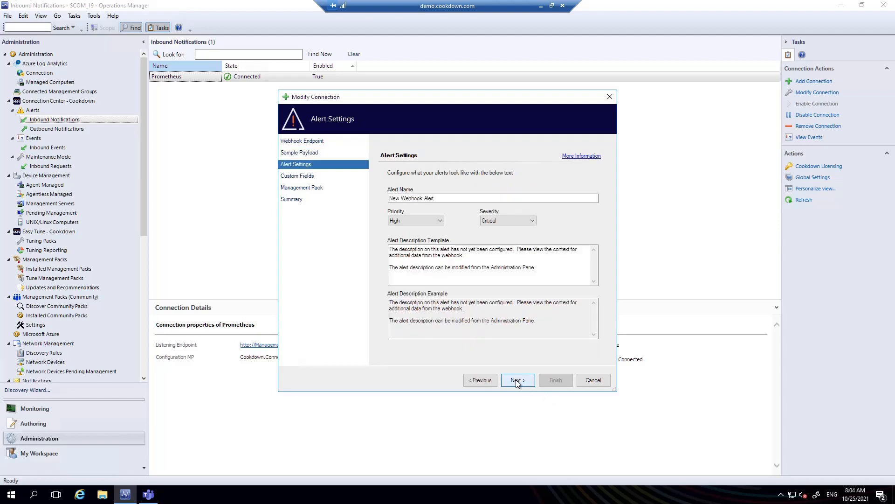
left_click_drag(546, 268, 394, 248)
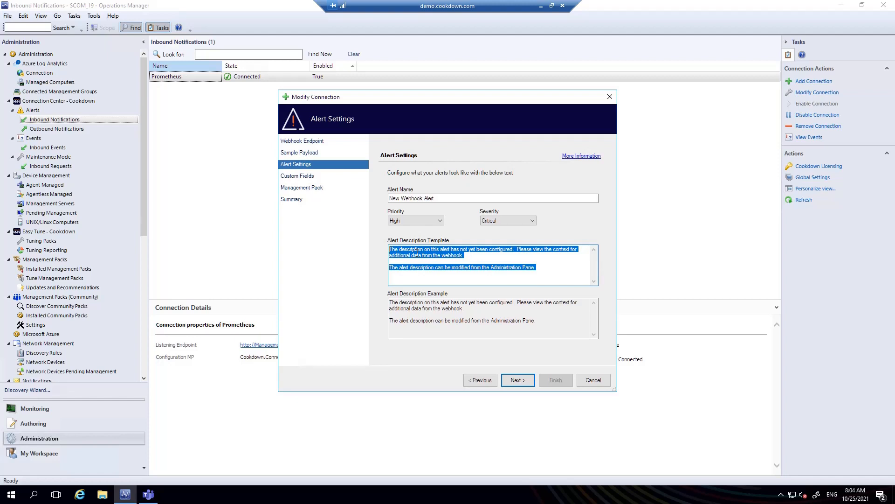
type("New alert fr")
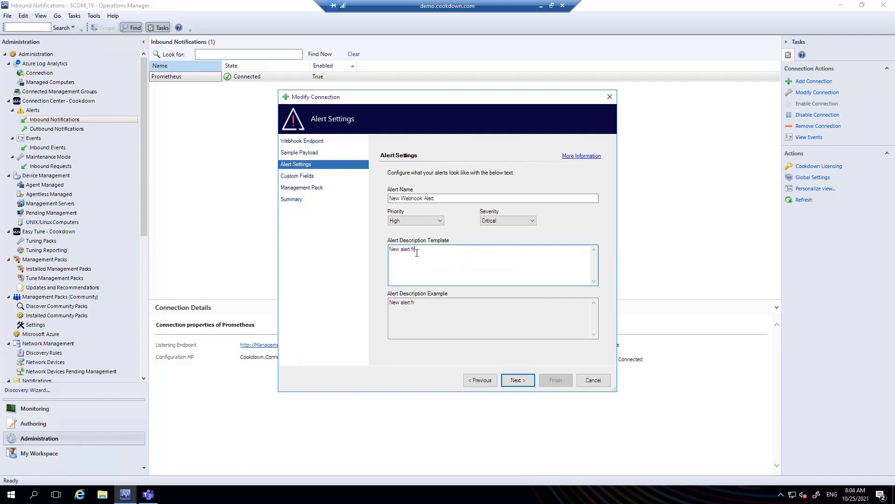
type("om ~")
type("rometh")
type("eus")
type("{{")
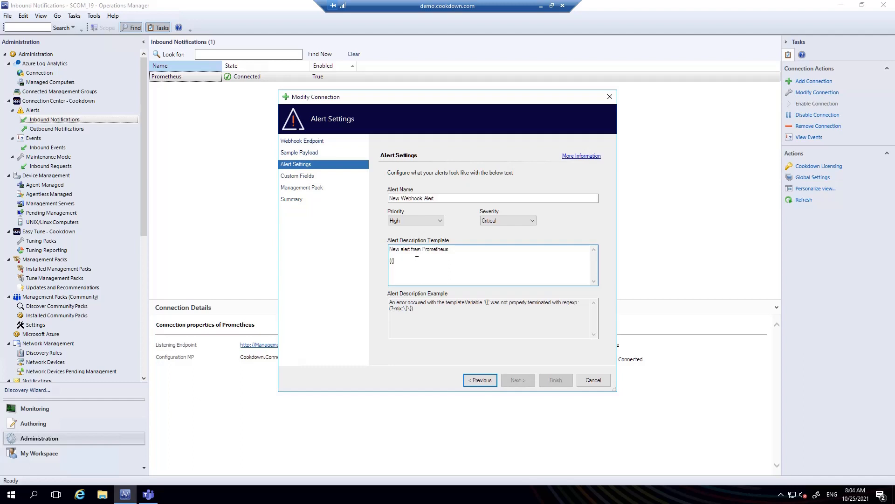
type("alerts[")
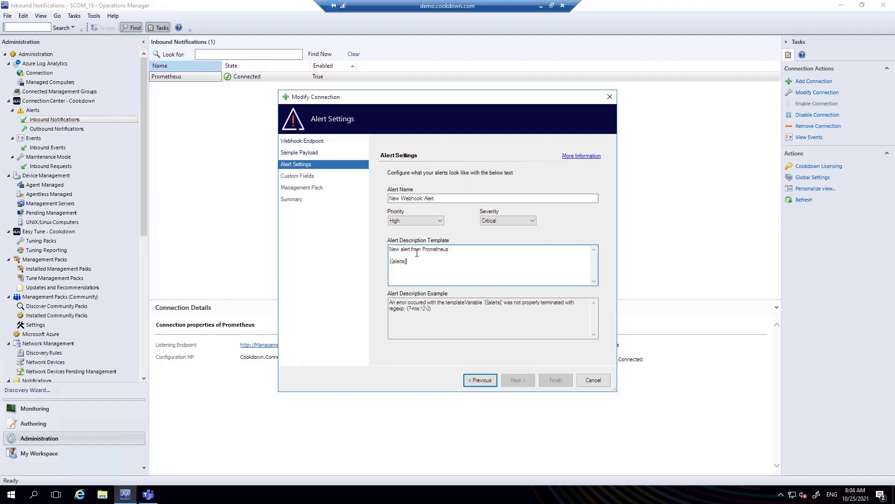
type("0].annotatio")
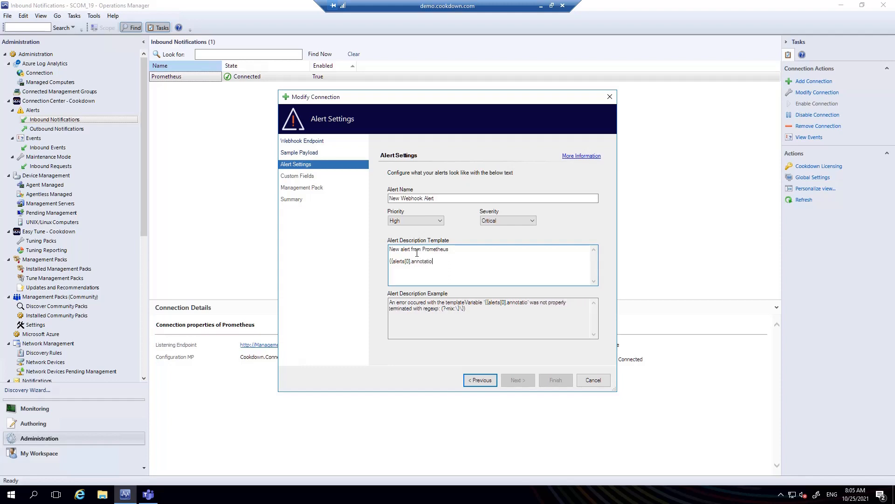
type("ns.description")
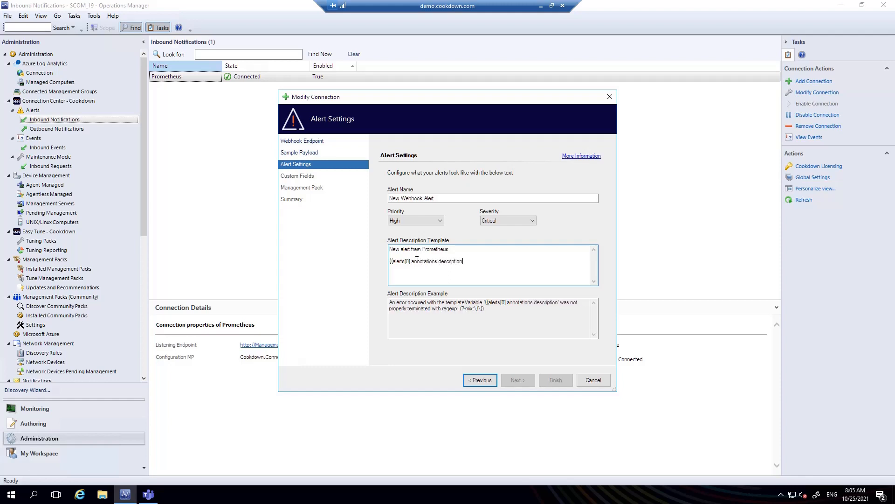
type("}}")
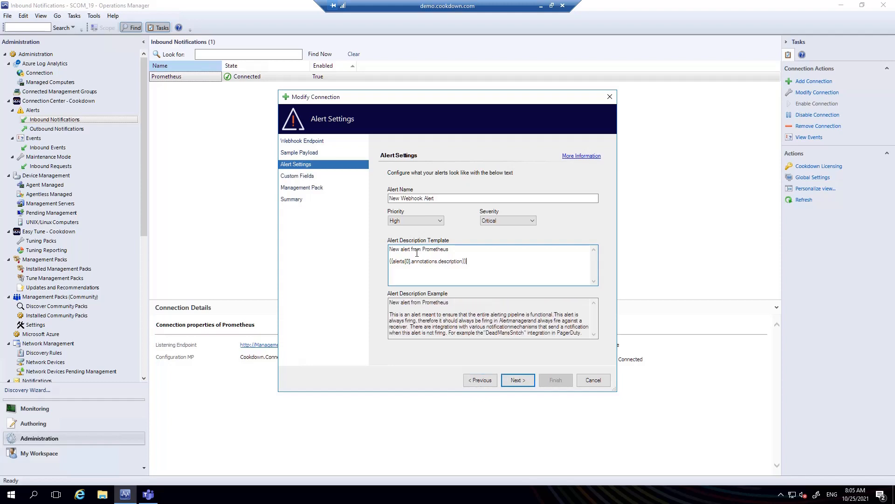
Add a "Description" heading line directly above {{alerts[0].annotations.description}} in the alert description template and copy that placeholder.
key("Return")
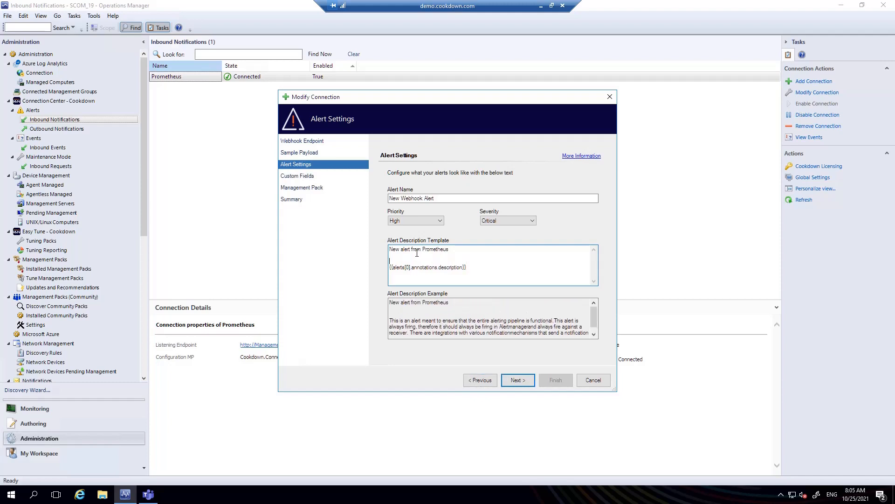
type("escription")
key("shift+Home")
key("ctrl+c")
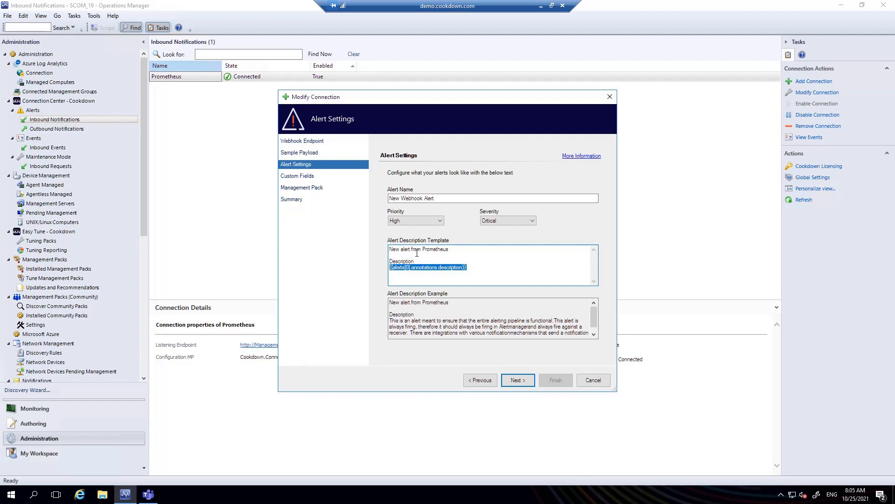
Insert a "Summary" heading above the Description section of the template, leaving room for a placeholder line and a blank line.
key("Up")
key("Up")
key("Return")
key("Return")
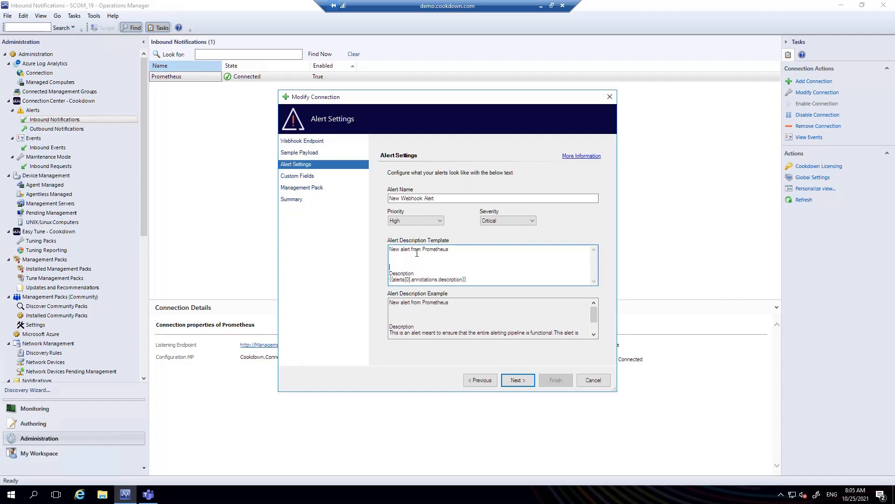
type("Summary")
key("Return")
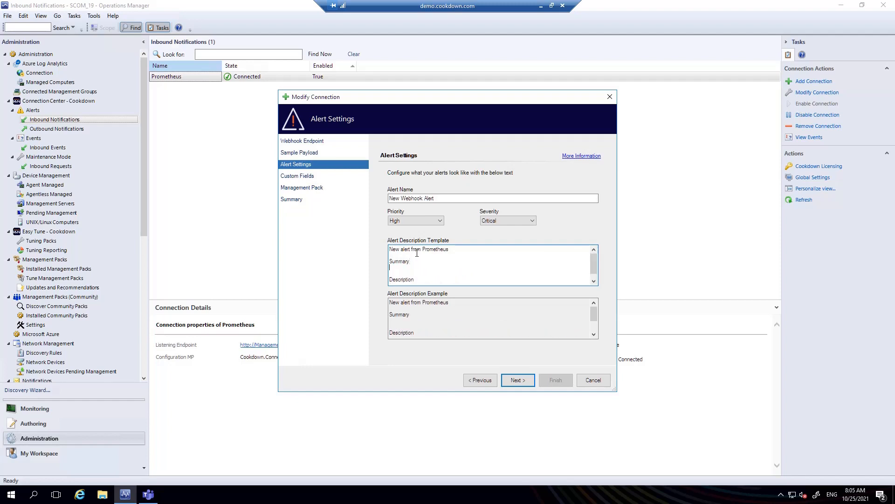
Reuse the copied placeholder under the Summary heading, changed to {{alerts[0].annotations.summary}}.
key("ctrl+v")
key("BackSpace")
key("BackSpace")
key("BackSpace")
key("BackSpace")
key("BackSpace")
key("BackSpace")
key("BackSpace")
key("BackSpace")
key("BackSpace")
key("BackSpace")
key("BackSpace")
type("summary")
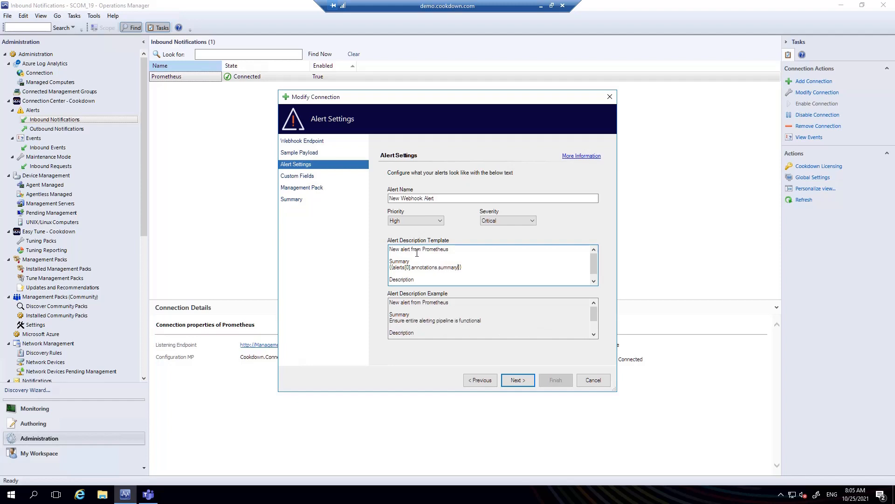
key("BackSpace")
type("y")
Copy the {{alerts[0].annotations.summary}} placeholder and review the sample payload down to the alert's fingerprint field.
left_click(472, 267)
key("shift+Home")
key("ctrl+c")
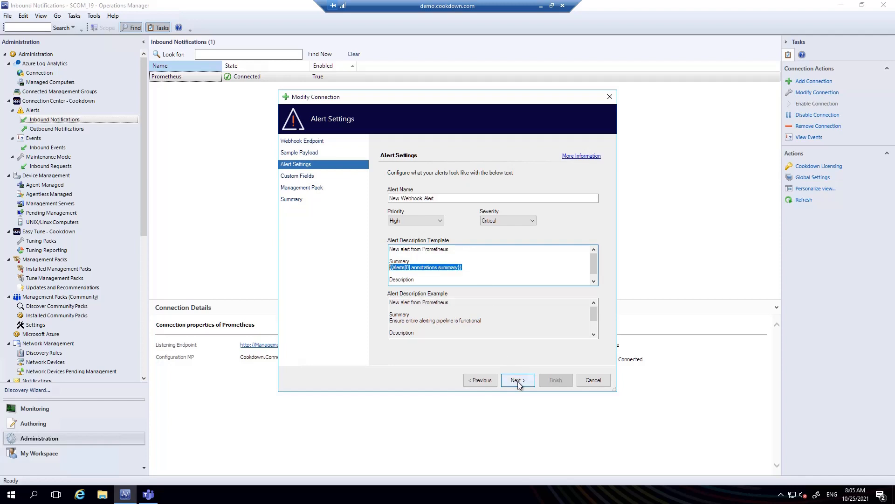
left_click(488, 383)
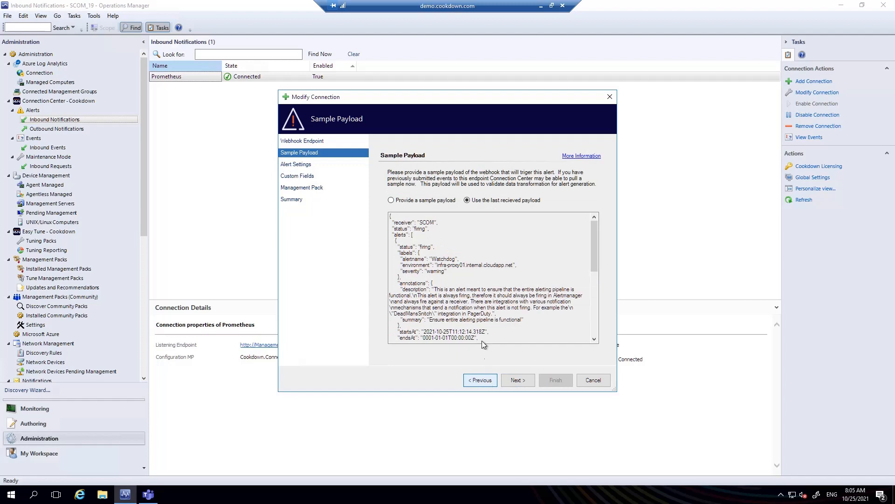
scroll(471, 267, "down", 3)
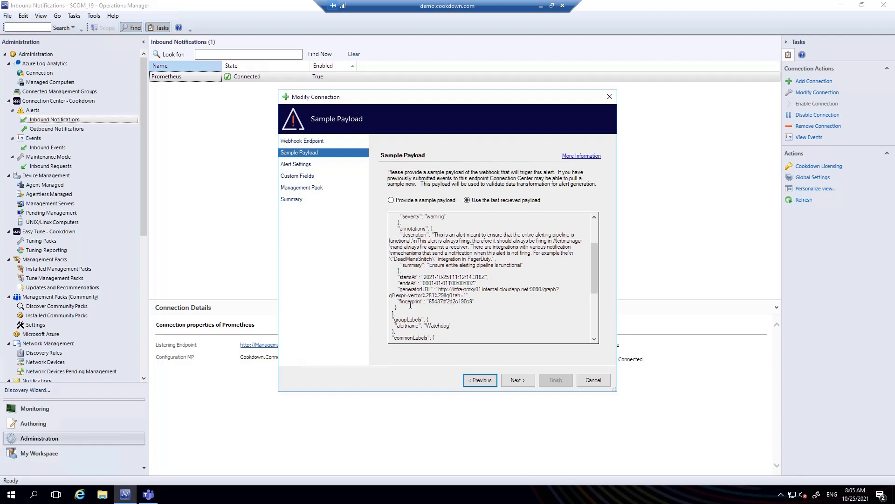
Add {{alerts[0].fingerprint}} on its own line between "New alert from Prometheus" and the Summary section of the alert description template.
left_click(509, 378)
left_click(452, 258)
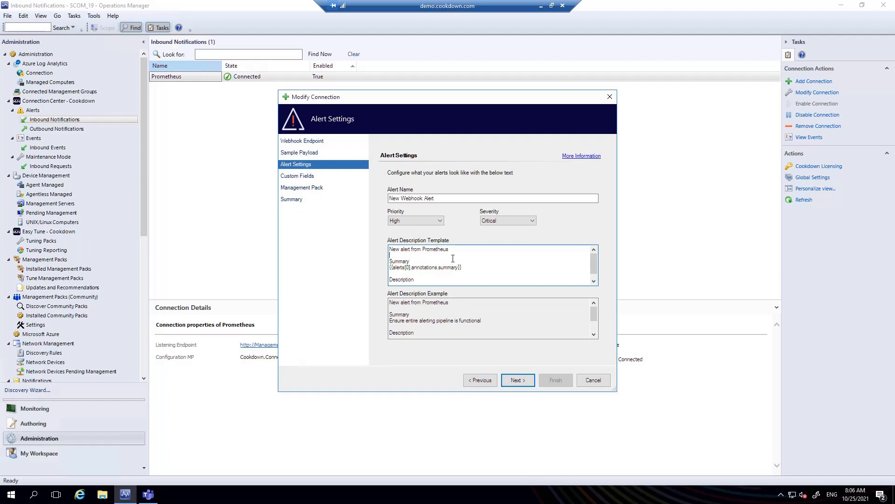
key("Return")
key("Return")
key("Up")
key("ctrl+v")
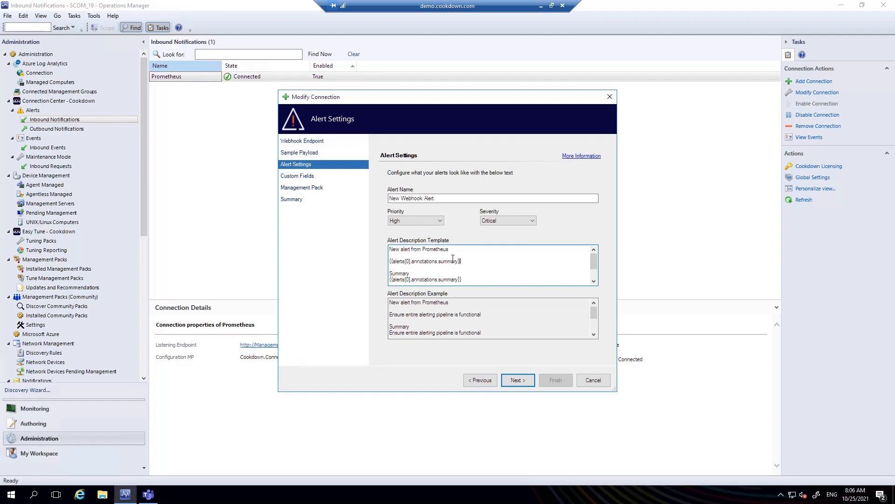
key("BackSpace")
key("BackSpace")
key("BackSpace")
key("BackSpace")
key("BackSpace")
key("BackSpace")
key("BackSpace")
type("fingerprint")
key("BackSpace")
key("Return")
key("BackSpace")
key("BackSpace")
key("BackSpace")
key("BackSpace")
key("BackSpace")
key("BackSpace")
key("BackSpace")
key("BackSpace")
key("BackSpace")
key("BackSpace")
key("BackSpace")
key("Delete")
scroll(452, 258, "down", 1)
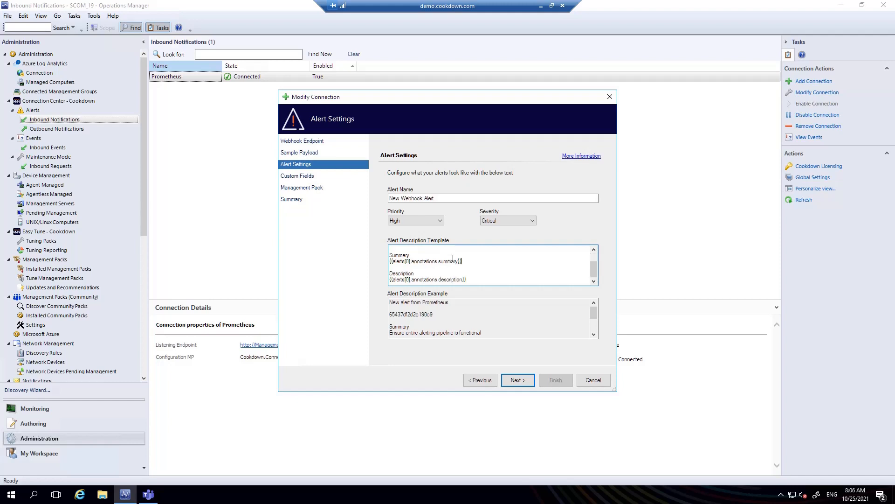
Copy the {{alerts[0].fingerprint}} placeholder and remove its line from the alert description template.
double_click(453, 259)
key("Up")
key("Up")
key("Up")
key("Up")
key("shift+End")
key("ctrl+c")
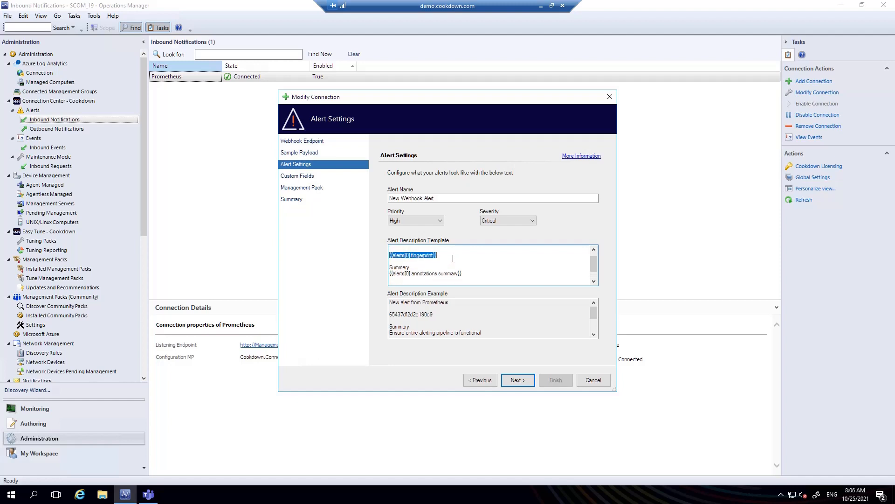
key("BackSpace")
key("BackSpace")
key("BackSpace")
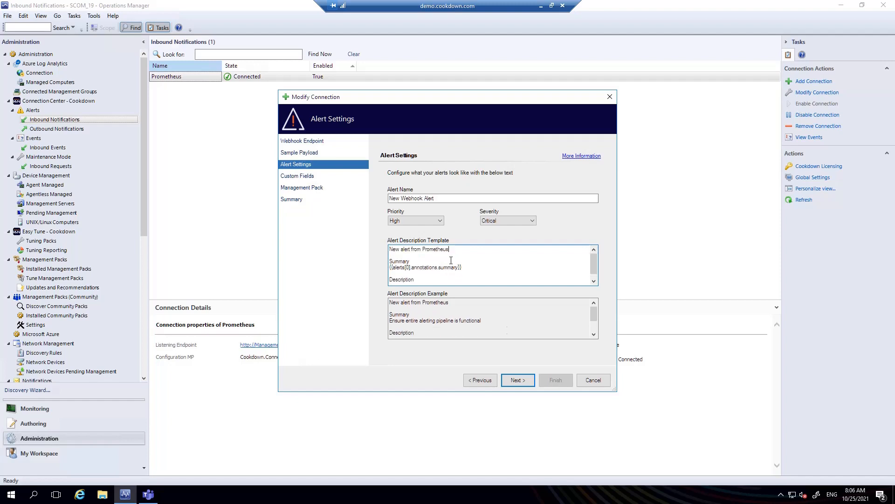
Map custom field 1 of the connection to the copied {{alerts[0].fingerprint}} placeholder.
left_click(518, 380)
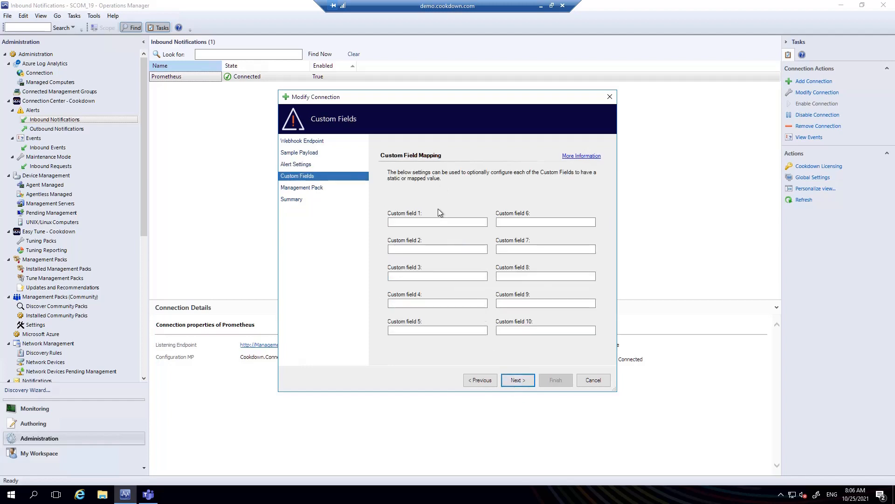
left_click(436, 221)
key("ctrl+v")
Complete the connection modification, keeping the existing management pack.
left_click(514, 382)
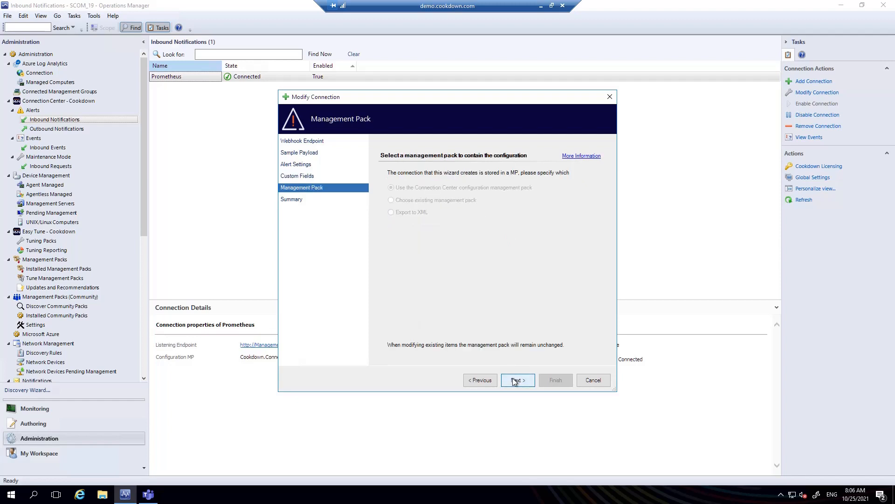
left_click(515, 382)
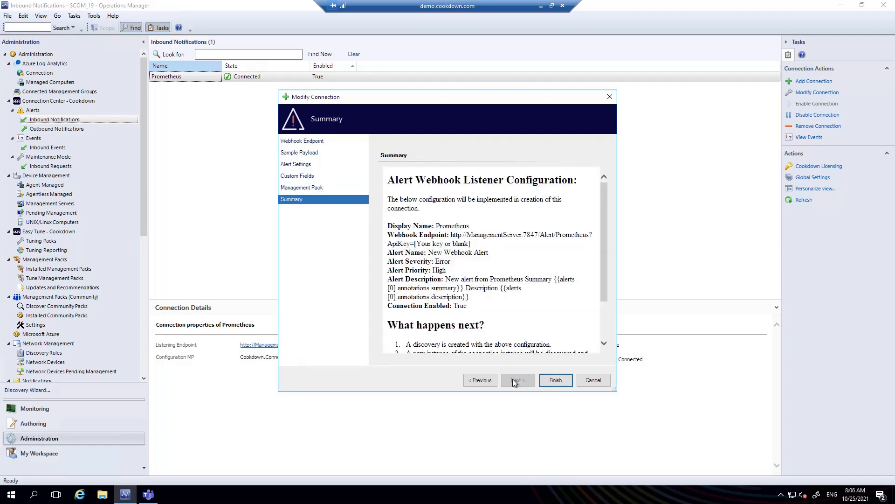
left_click(553, 381)
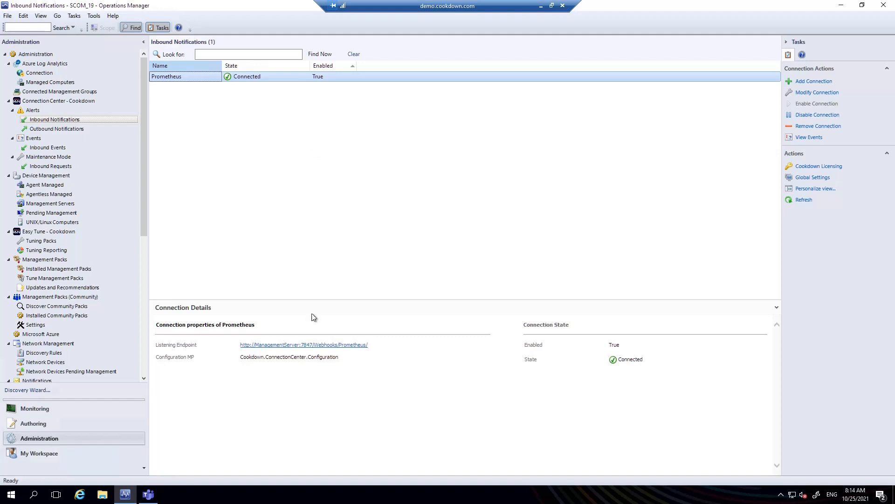
Check the active alerts in Monitoring and review the summary in the newest Prometheus New Webhook Alert's description.
left_click(103, 413)
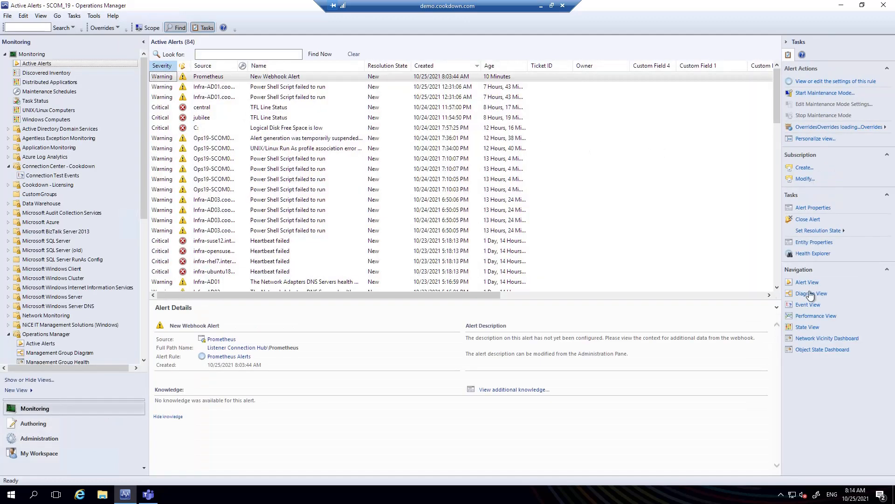
left_click(515, 192)
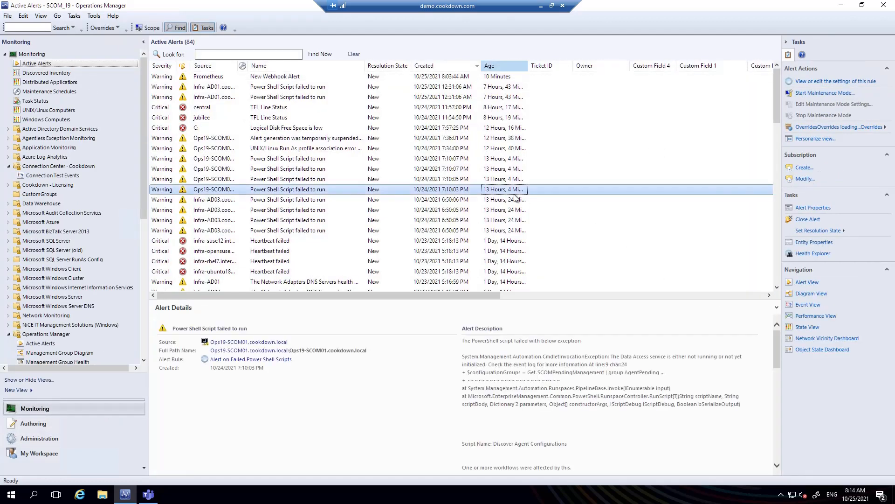
left_click(304, 79)
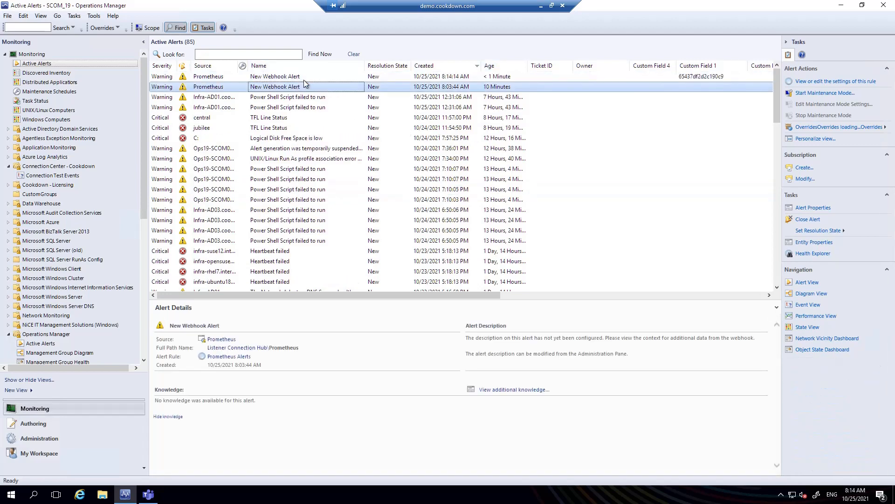
left_click(305, 79)
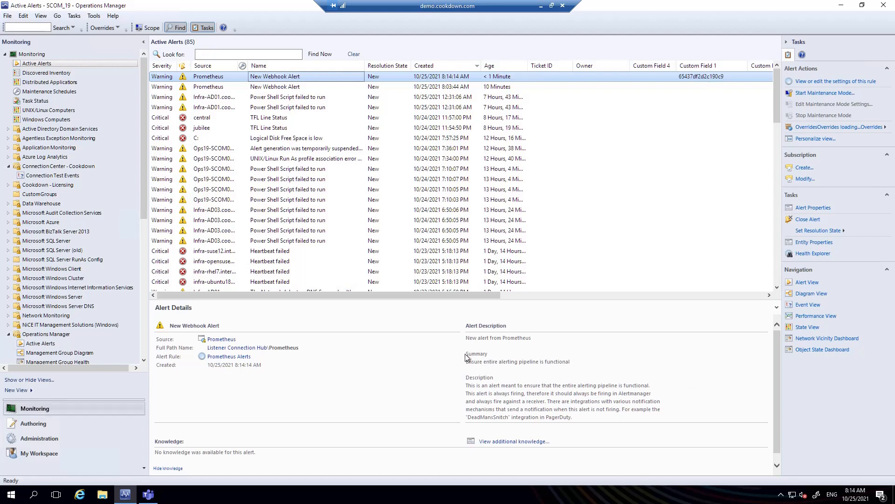
left_click_drag(467, 361, 562, 365)
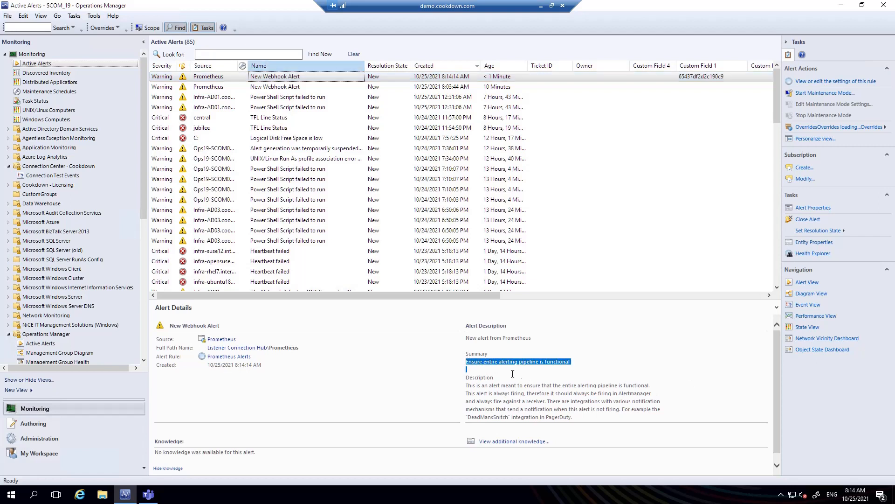
left_click(579, 362)
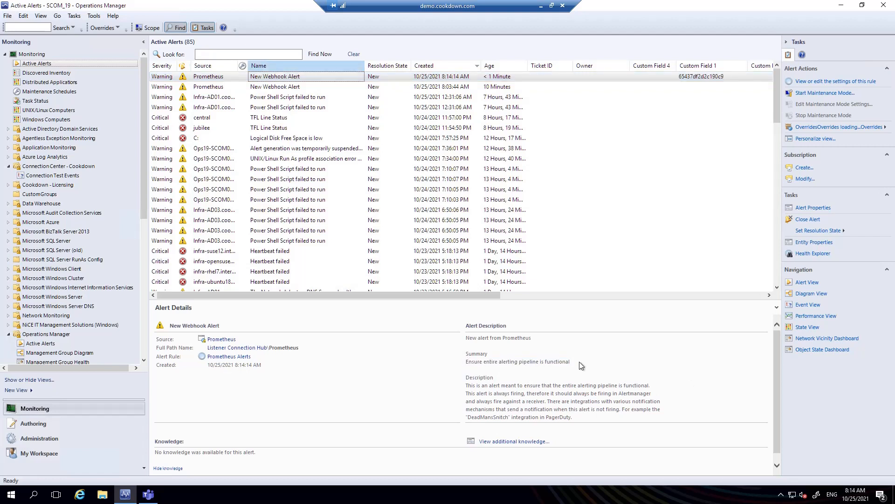